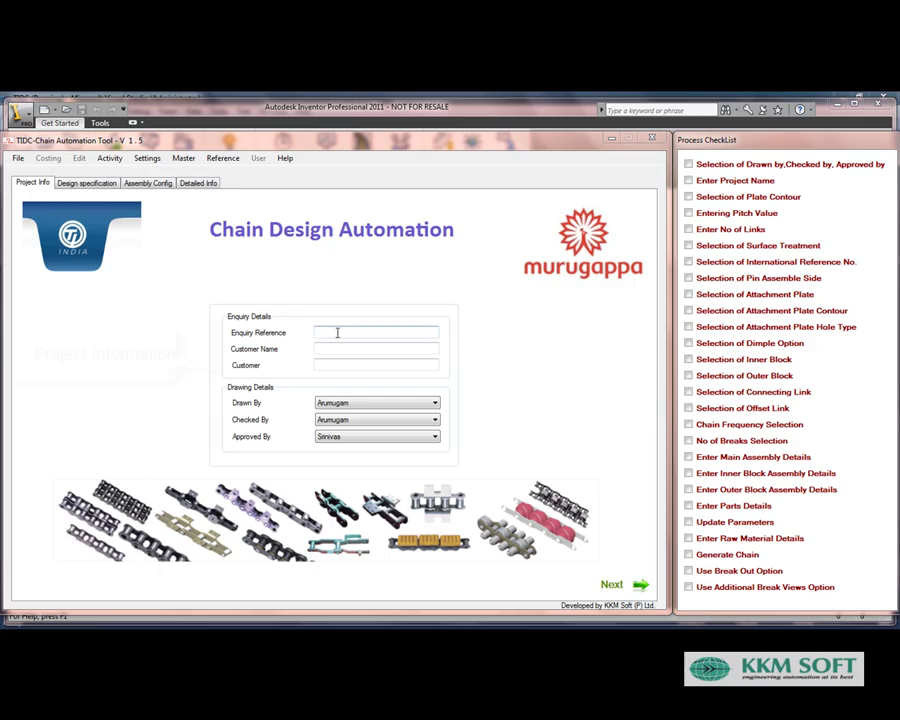
Step: Enter enquiry reference Enq 1 and the customer fields, and pick the Drawn By person
type("Enq 1")
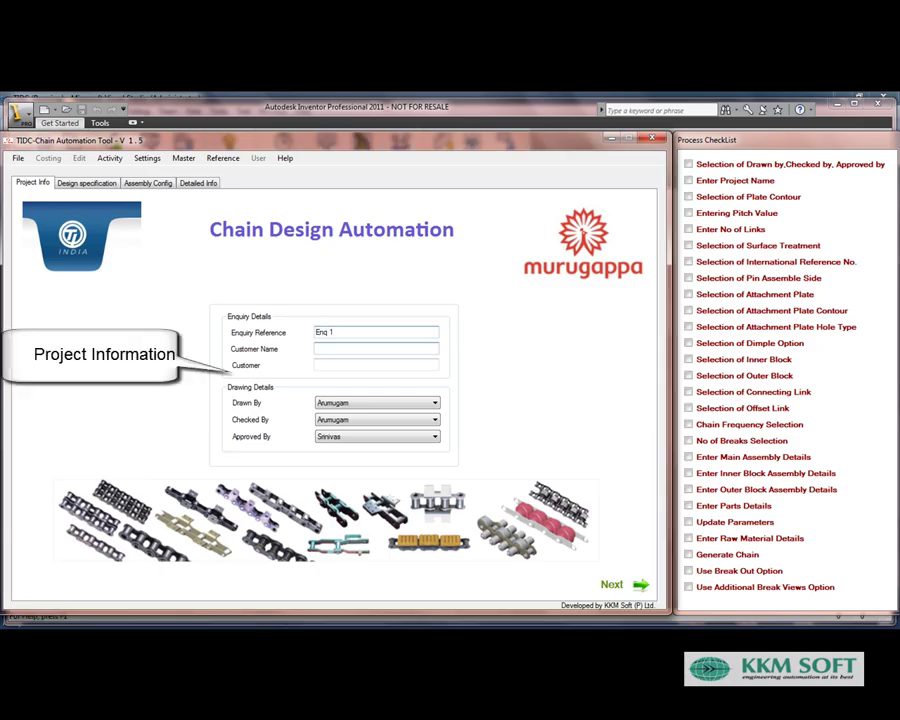
type(" 1")
key("Tab")
type("1")
left_click(377, 402)
left_click(345, 413)
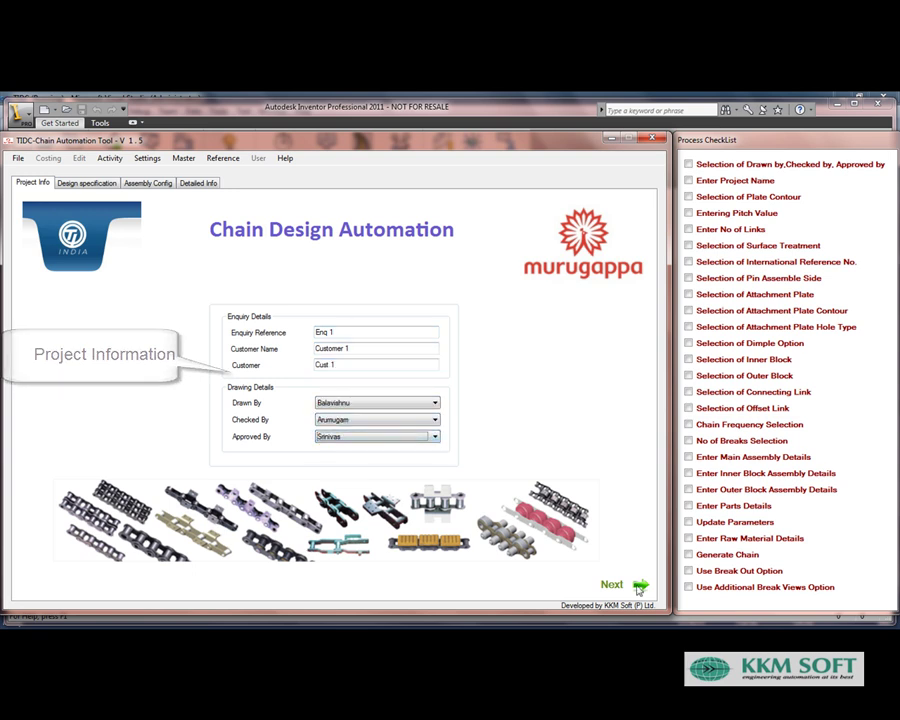
left_click(638, 589)
Step: Set a 'K' Attachment chain with Straight Contour, 76 links, Boronised, CA557, model U4140C B
left_click(240, 301)
left_click(180, 312)
left_click(240, 327)
left_click(170, 344)
left_click(176, 378)
type("76")
left_click(240, 430)
left_click(170, 456)
left_click(240, 457)
left_click(160, 276)
type("B")
Step: Add OuterPlate_01 attachments on both sides with 'B' Contour, Outer location, K6, oblong holes
left_click(176, 530)
left_click(447, 419)
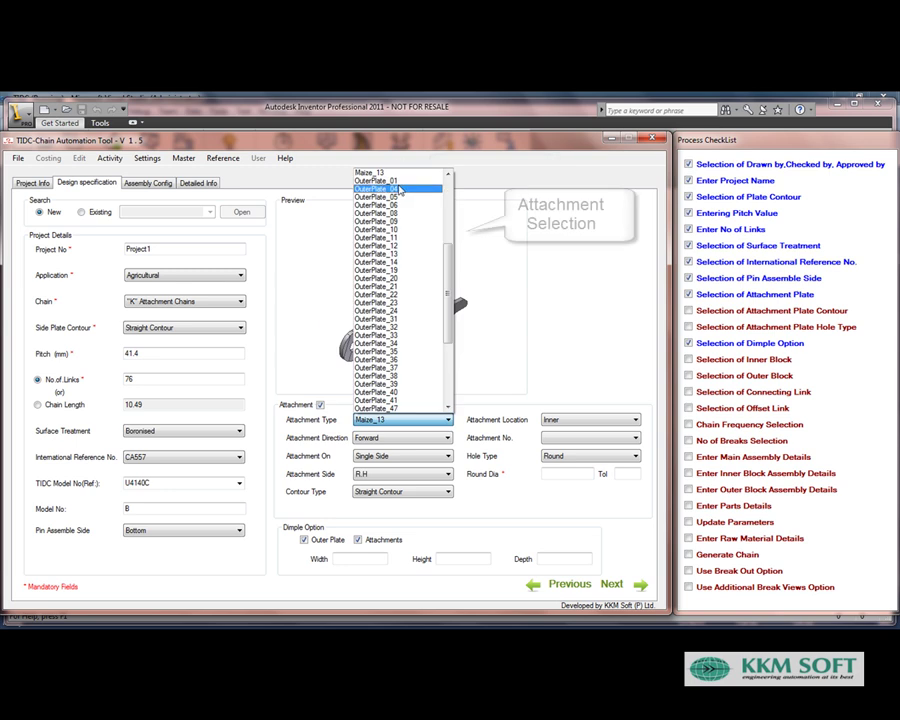
left_click(378, 180)
left_click(447, 456)
left_click(380, 472)
left_click(447, 491)
left_click(385, 508)
left_click(635, 419)
left_click(560, 437)
left_click(635, 437)
left_click(560, 478)
left_click(635, 456)
left_click(575, 474)
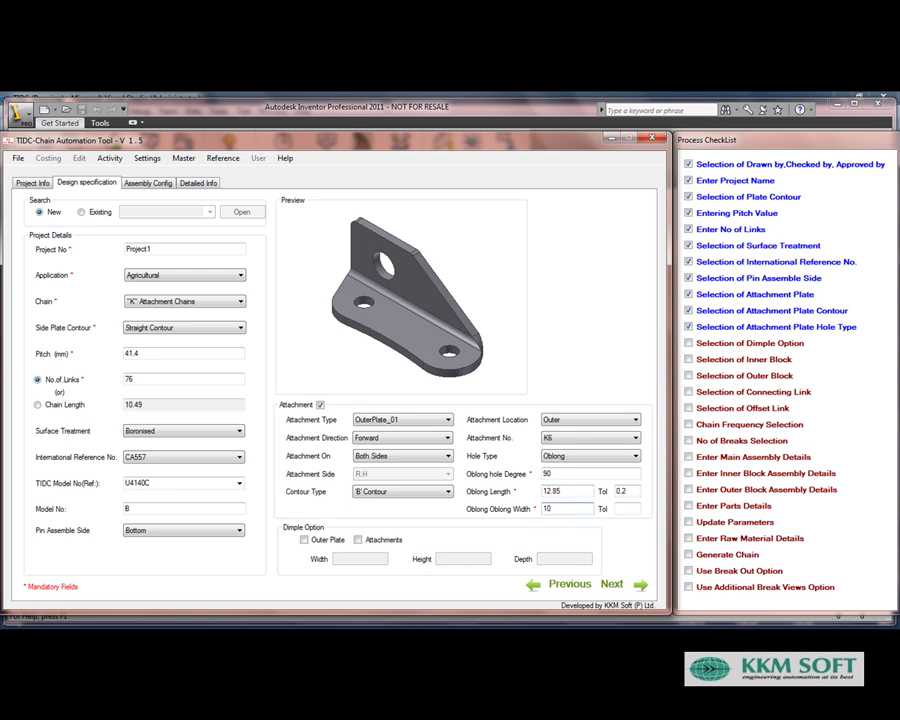
type("0.2")
Step: Assign the inner block, outer block and connecting link assemblies in Assembly Config
left_click(611, 584)
left_click(80, 401)
double_click(420, 413)
left_click(82, 412)
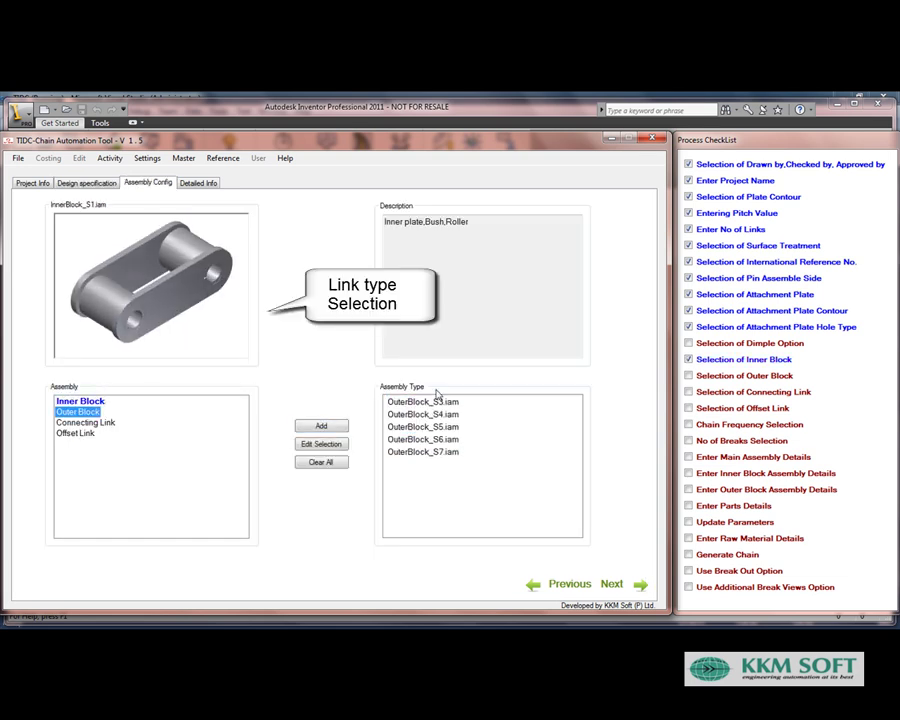
left_click(92, 424)
double_click(432, 460)
Step: Choose standard attachment spacing with pitch 2 and two breaks in the chain view
left_click(76, 535)
left_click(113, 593)
left_click(109, 484)
right_click(308, 208)
left_click(336, 226)
left_click(294, 542)
Step: Set the break ranges to links 5–29 and 31–73 and confirm the frequency
left_click(282, 572)
left_click(275, 562)
left_click(242, 316)
left_click(417, 562)
left_click(380, 545)
left_click(306, 578)
left_click(258, 341)
left_click(400, 579)
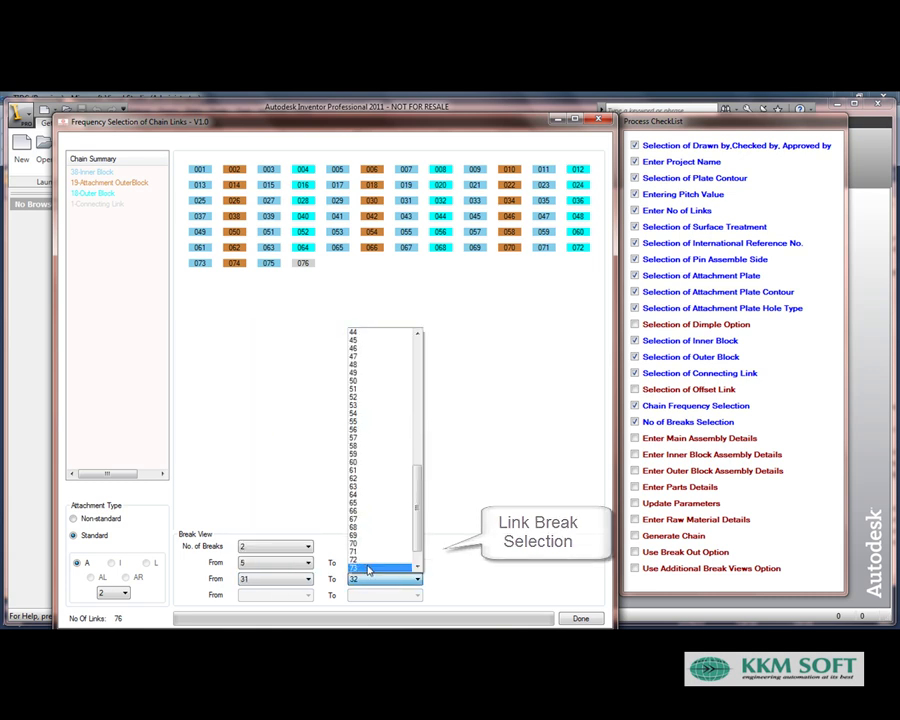
left_click(368, 567)
left_click(578, 620)
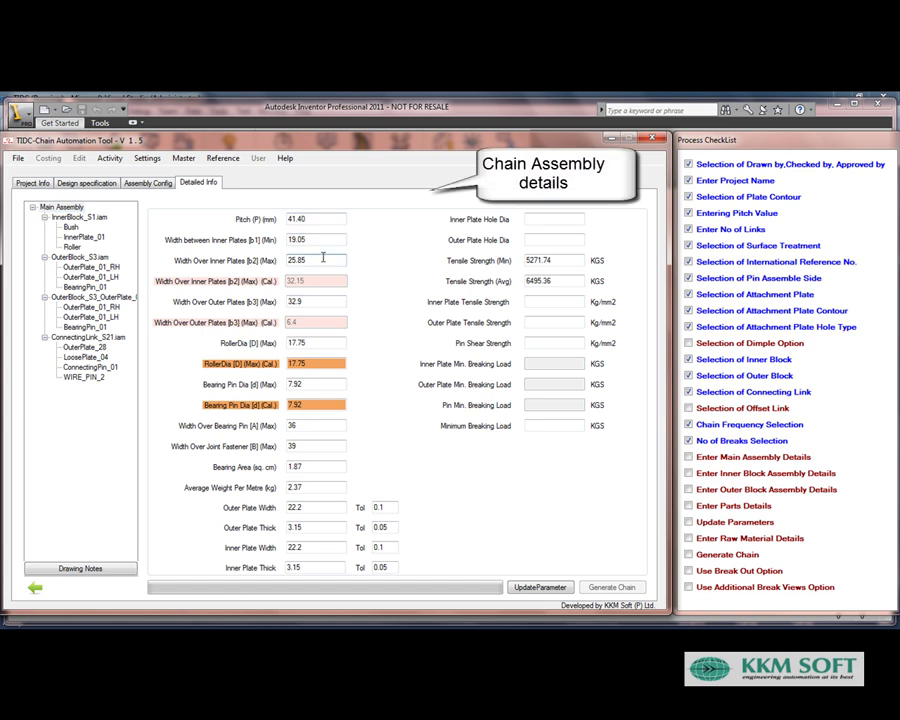
Step: Fill the Detailed Info dimensions, including bearing pin diameter 7.91 and 22.0
key("Tab")
key("Tab")
type("1")
key("Tab")
key("Tab")
key("Tab")
Step: Set plate tensile strengths to 100 and pin shear to 75, then open InnerBlock_S1.iam details
key("Tab")
type("22.0")
key("Tab")
key("Tab")
type("1")
key("Tab")
type("100")
key("Tab")
type("100")
key("Tab")
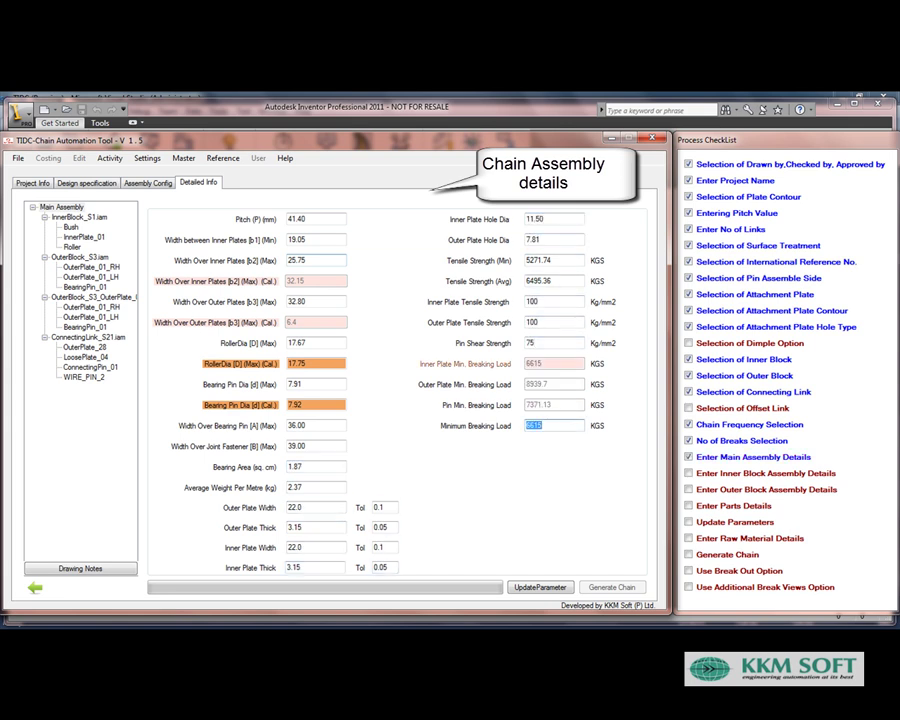
key("Return")
type("0")
key("Tab")
Step: Correct the inner and outer block values: 0.95, 7.97, 0.3, 0.2, 1.580 and pin holding power 400
key("Return")
type("0.95")
key("Tab")
type("7.97")
key("Tab")
key("Tab")
key("Return")
type("0.3")
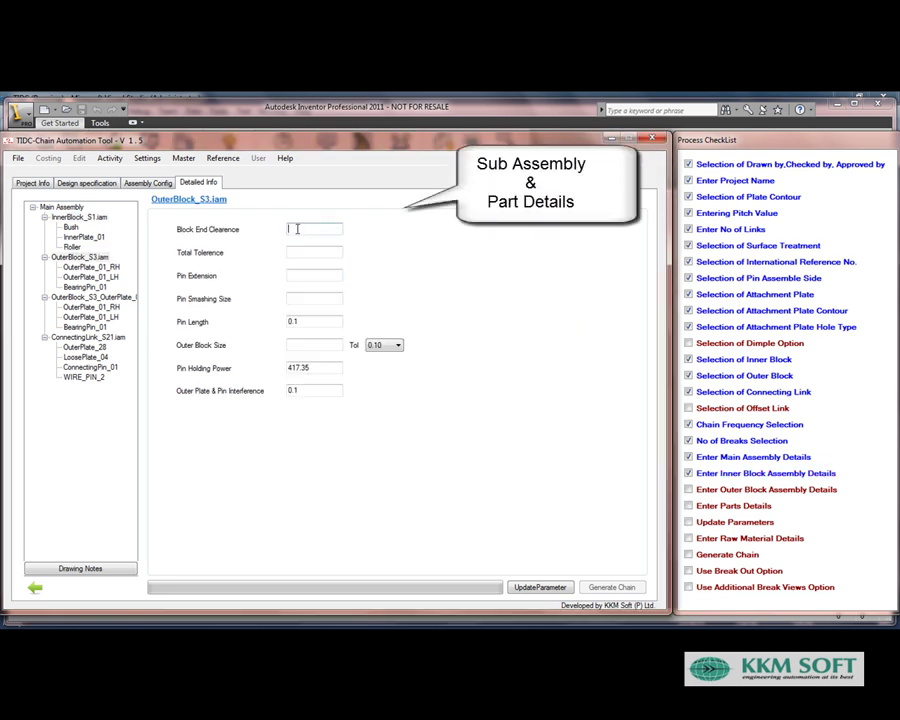
key("Tab")
type("0.2")
key("Tab")
type("1.580")
Step: Edit the Bush and Roller dimensions: 11.61, bush length 25.6, roller tolerances, 10.5 and 0.5 edge
key("Tab")
key("Tab")
key("Return")
type("400")
key("Return")
key("Tab")
type("11.61")
key("Tab")
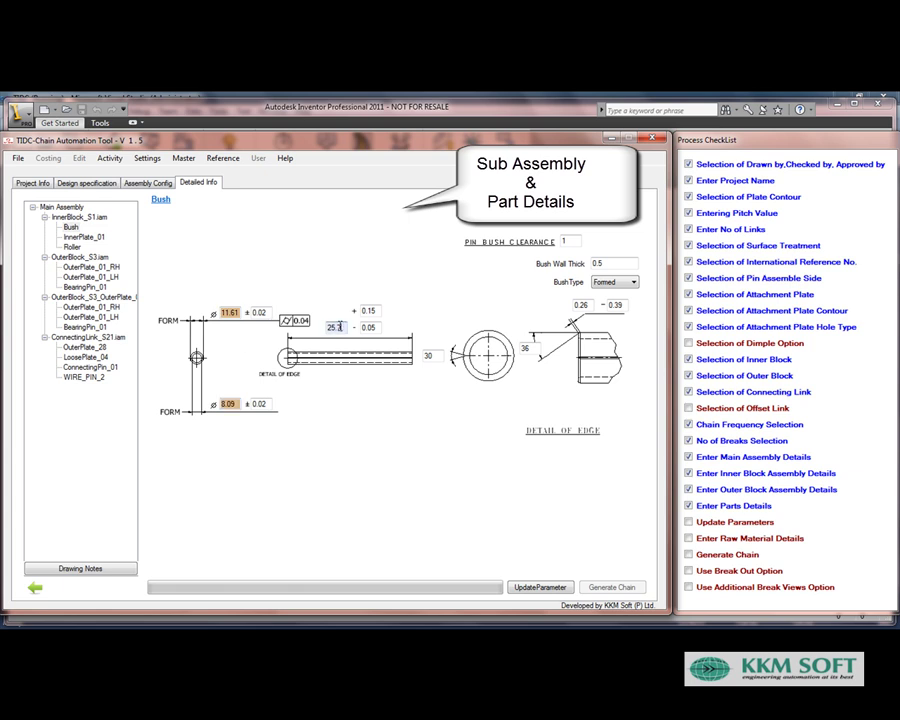
key("Tab")
key("Tab")
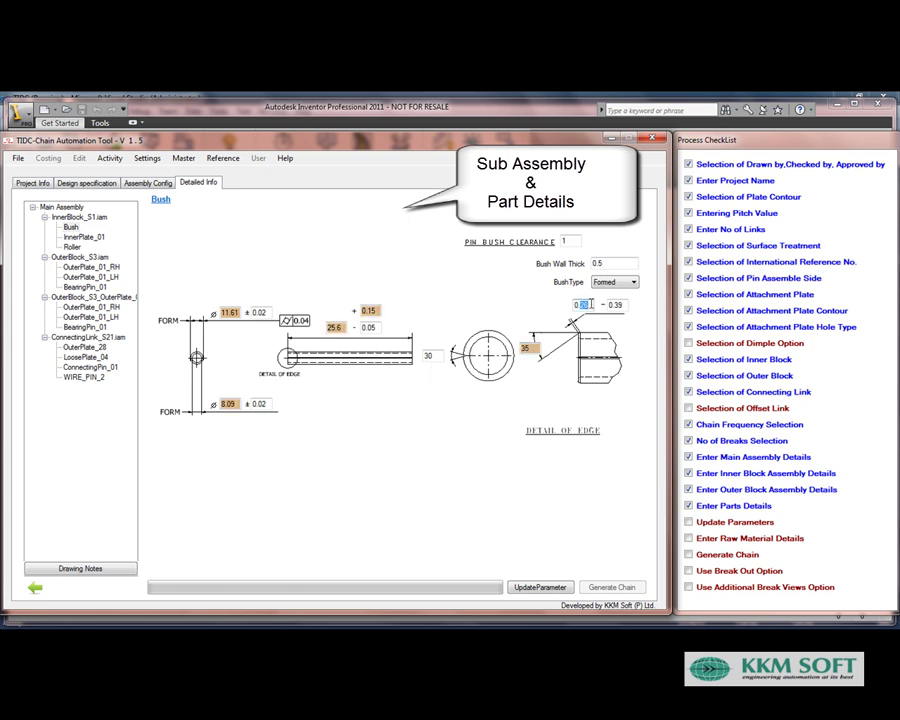
left_click(86, 238)
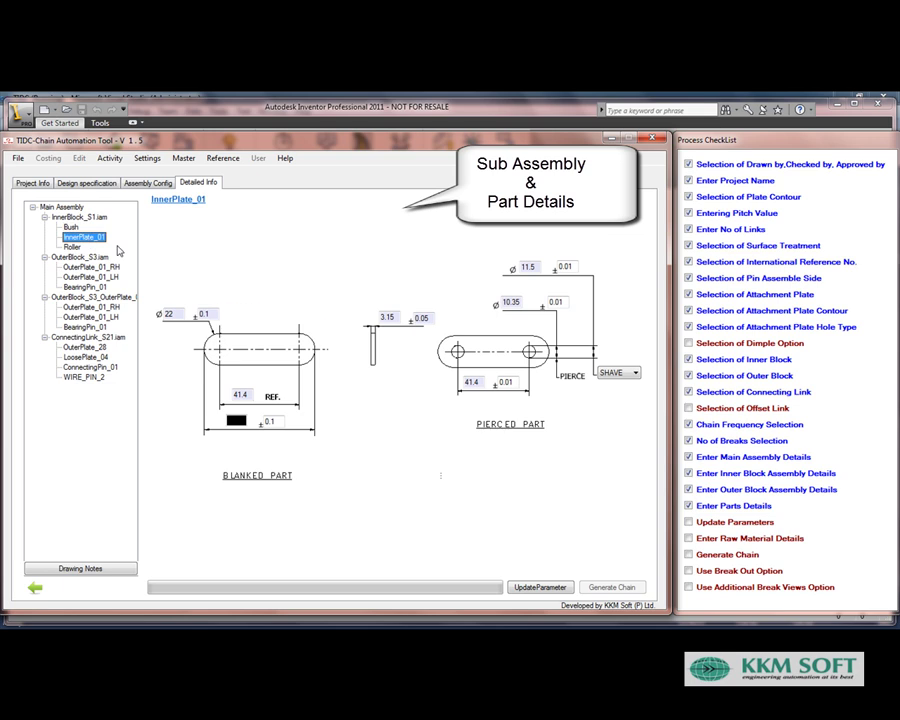
left_click(70, 247)
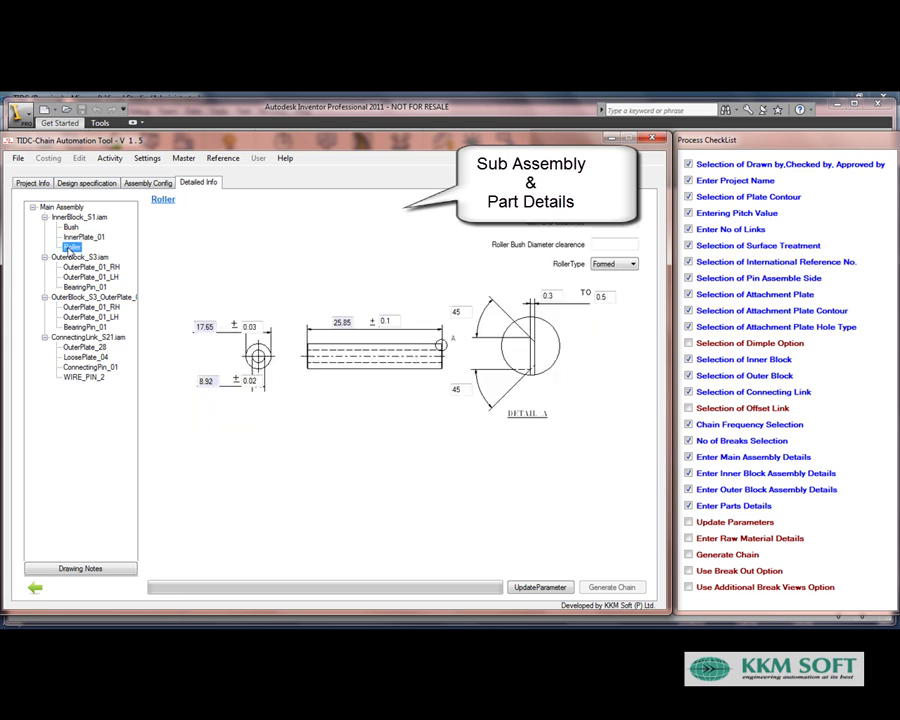
double_click(208, 327)
key("Tab")
type("1")
type("0.5")
key("Tab")
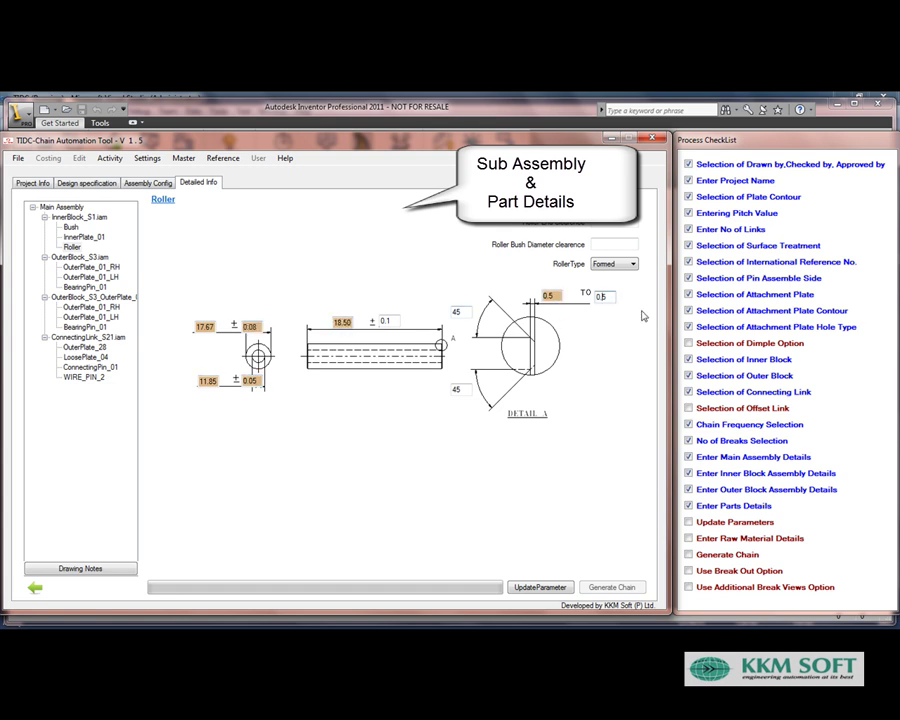
type("0.75")
Step: Set BearingPin_01 grind diameter 7.91 and OuterPlate_28 hole spacing 41.3 with 7.00 holes
left_click(91, 267)
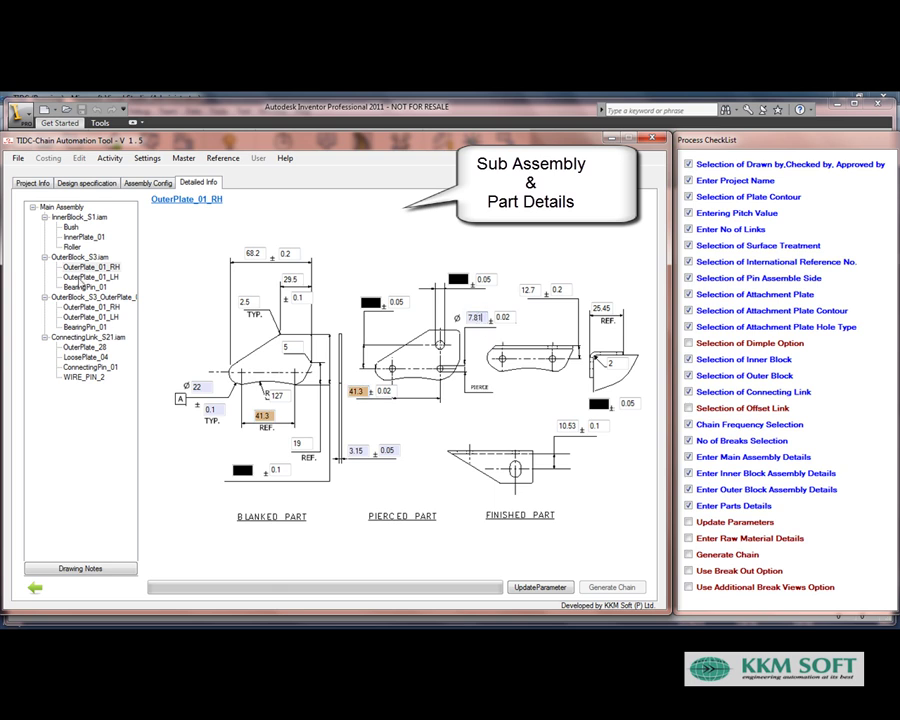
left_click(84, 286)
type("1")
key("Tab")
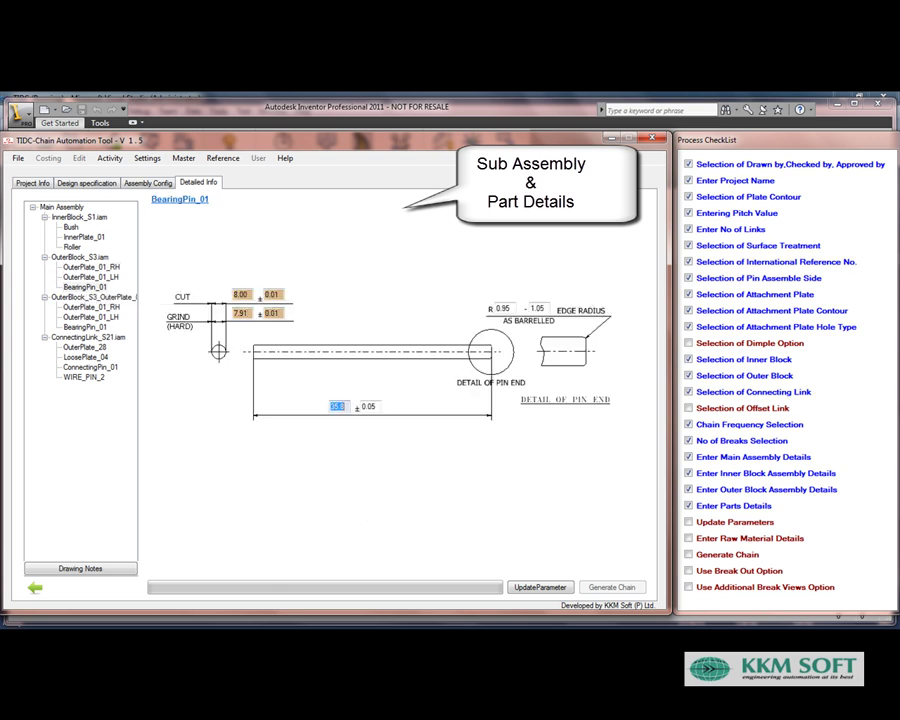
left_click(78, 347)
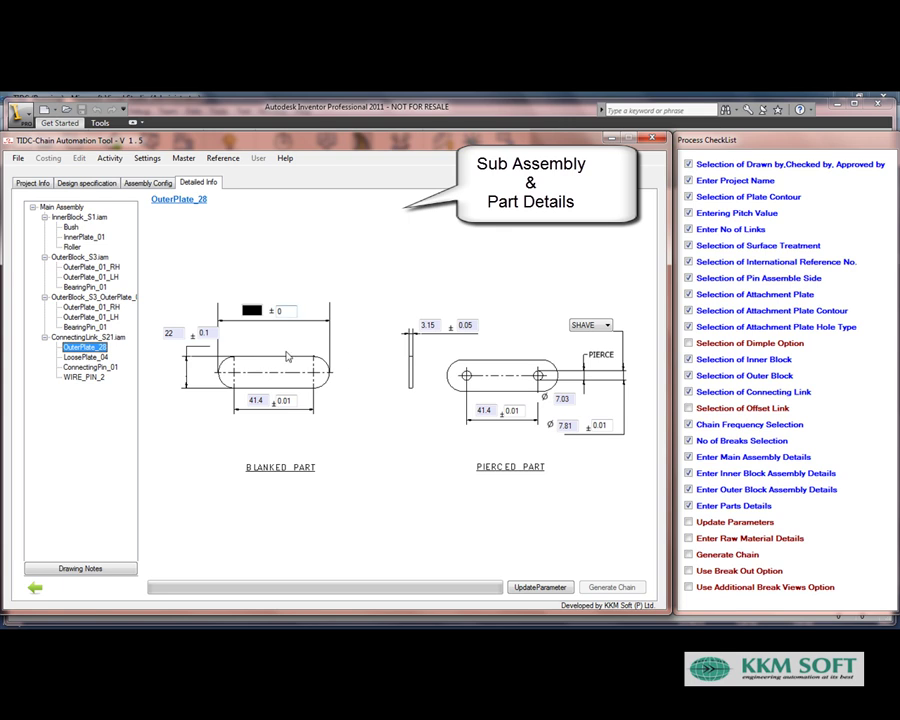
type("41.3")
key("Tab")
type("7.00")
key("Tab")
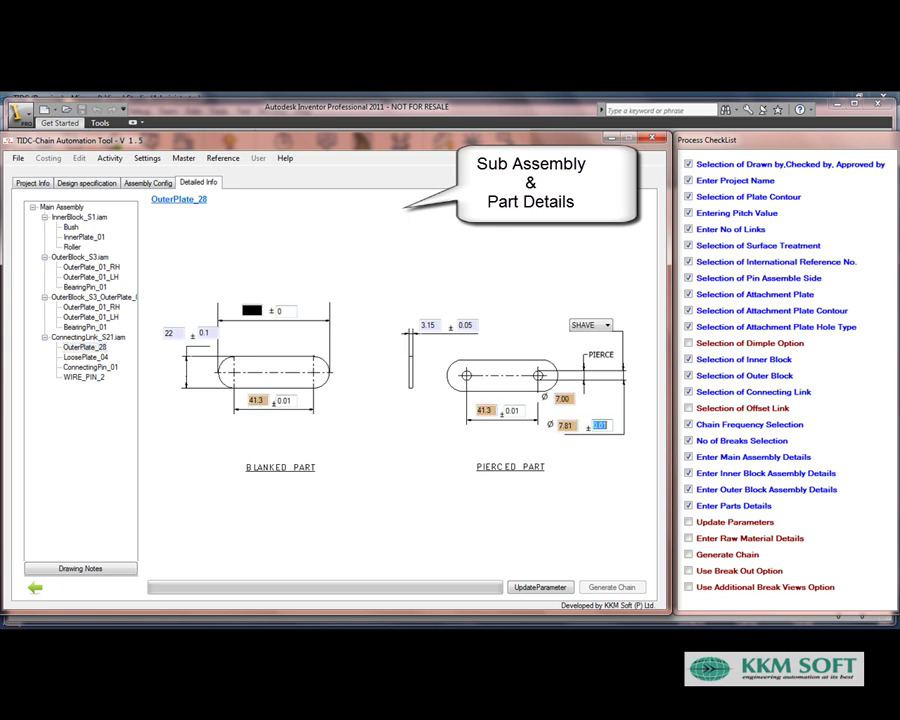
Step: Adjust LoosePlate_04 (41.3, 0.03) and ConnectingPin_01 (36), then update the parameters
left_click(85, 357)
key("Tab")
key("Tab")
type("0.03")
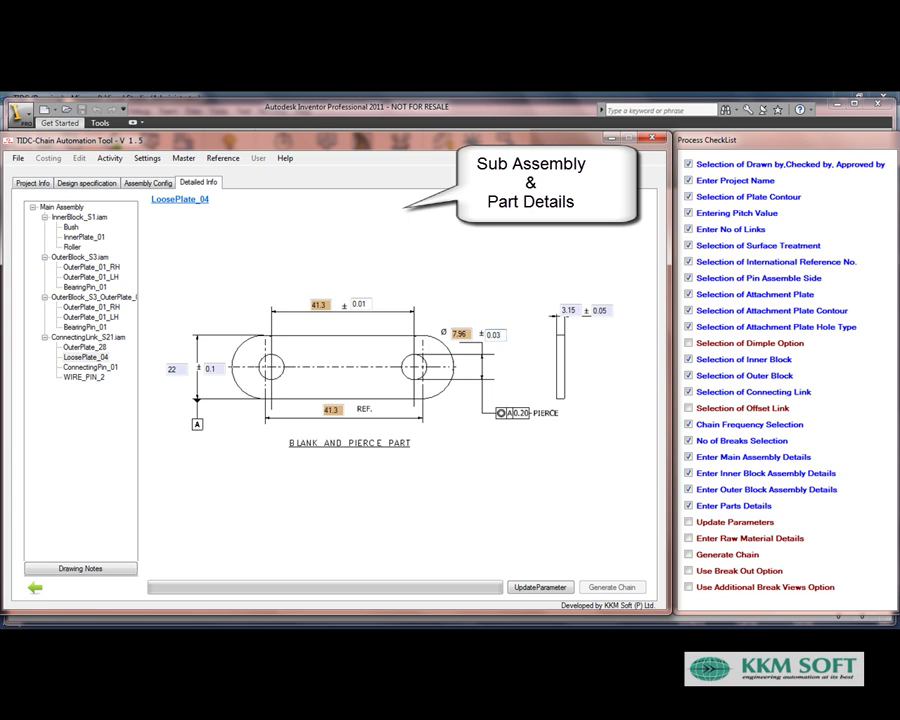
left_click(114, 369)
type("8.04")
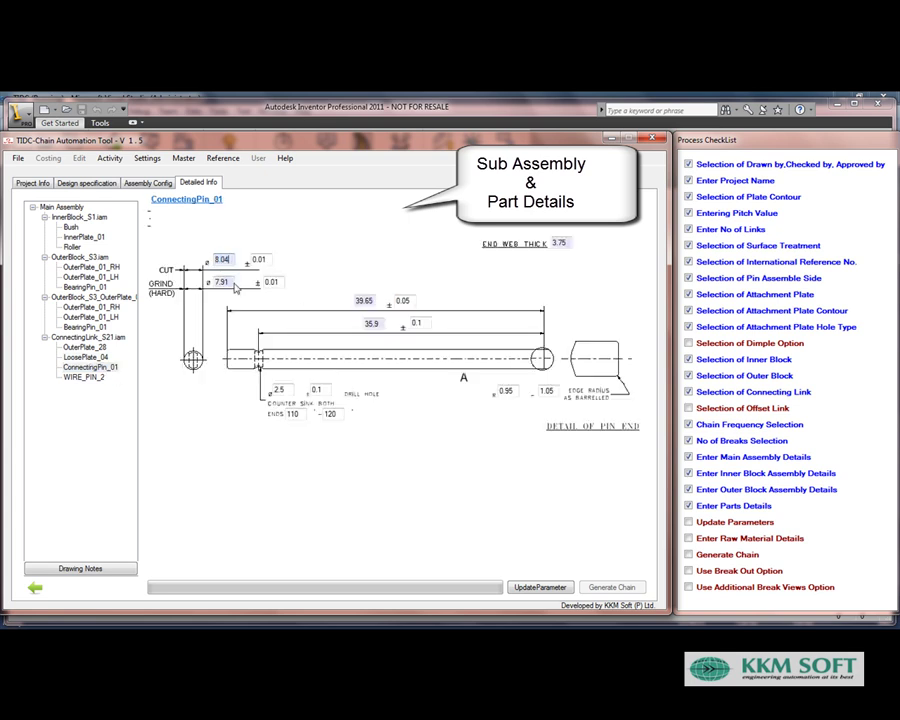
key("Tab")
key("Tab")
type("36")
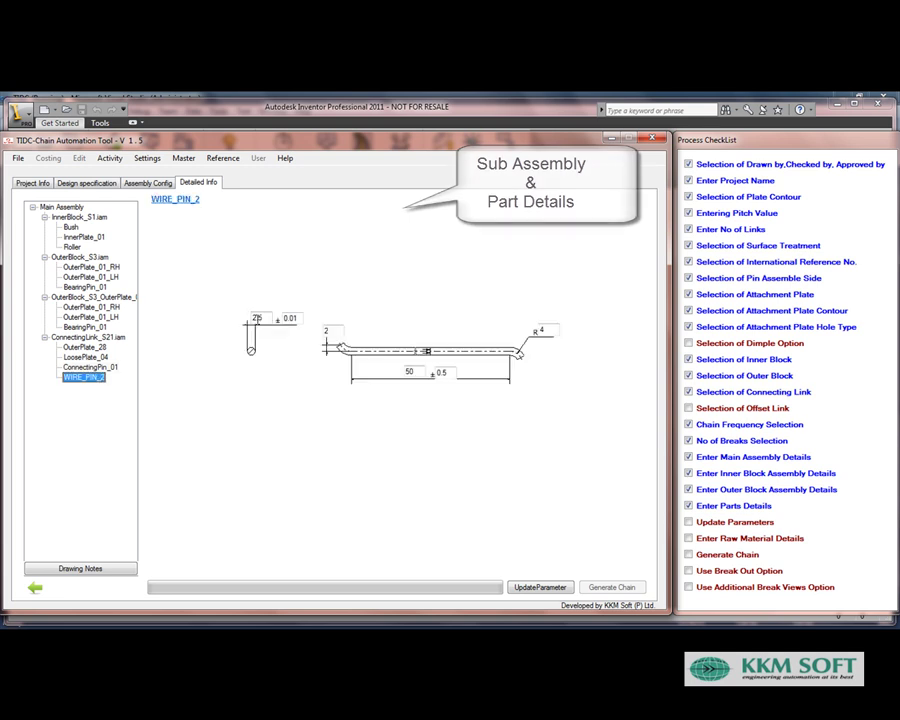
left_click(540, 587)
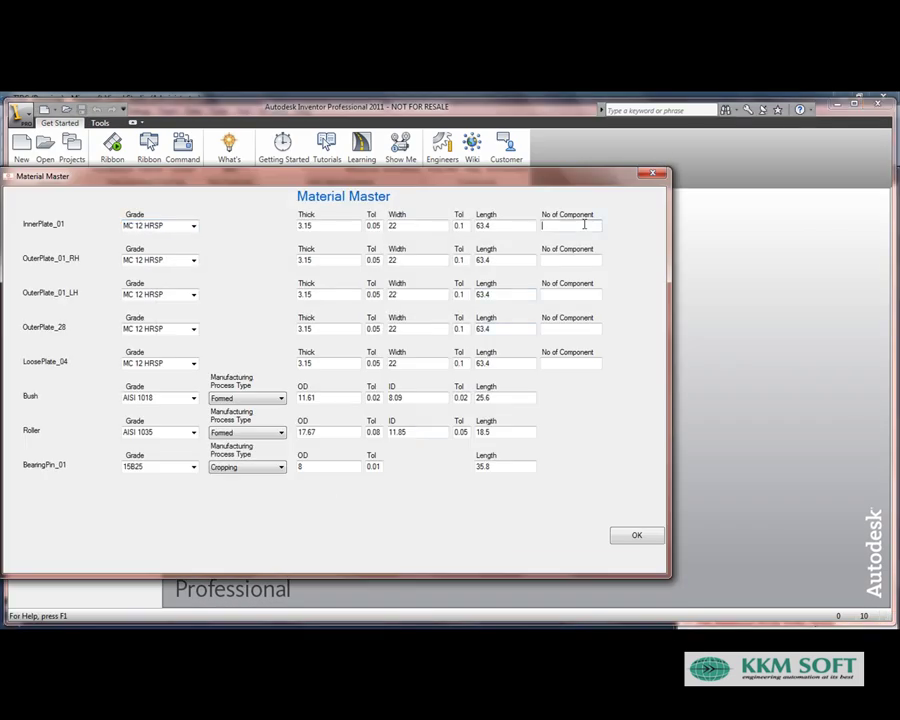
Step: Accept the Material Master grades and stock sizes to build the chain
left_click(636, 535)
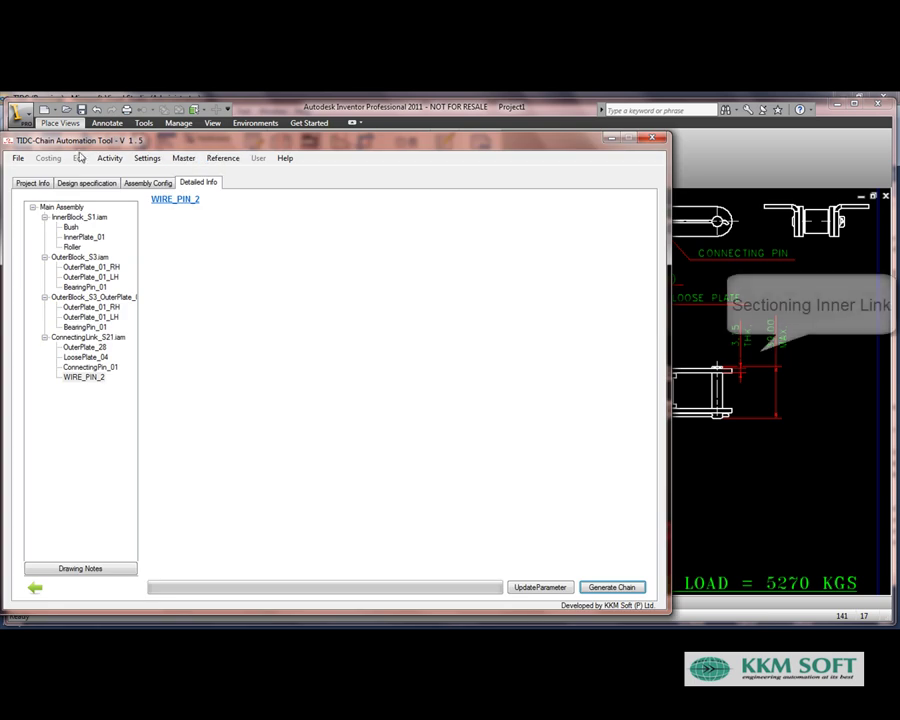
Step: Create a break-out section through Roller:2 of assembly InnerBlock_S1:5
left_click(110, 158)
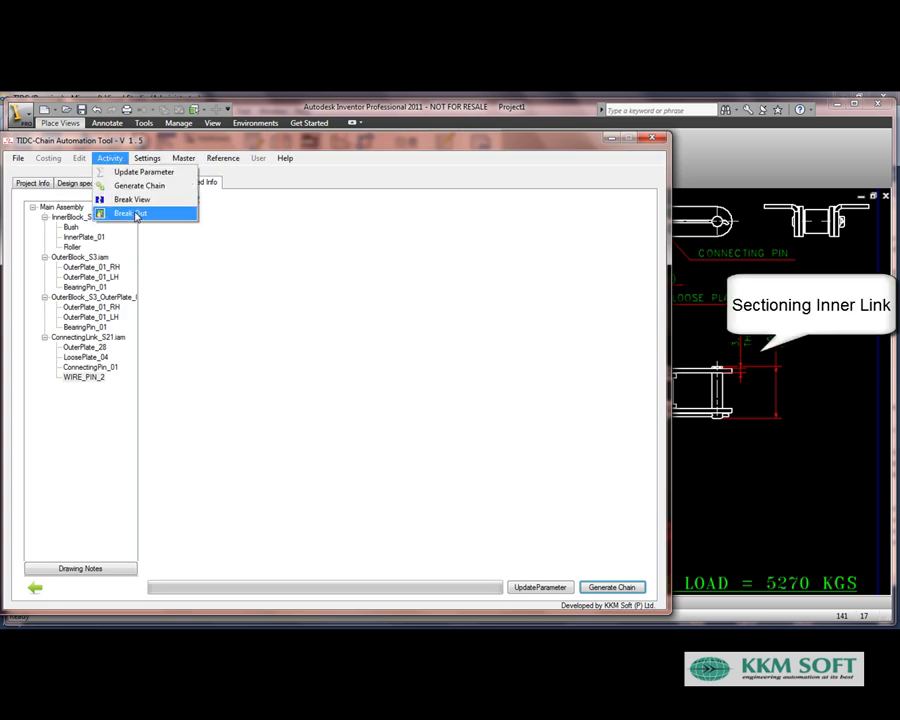
left_click(130, 213)
left_click(540, 338)
left_click(520, 414)
left_click(508, 364)
left_click(484, 400)
left_click(497, 398)
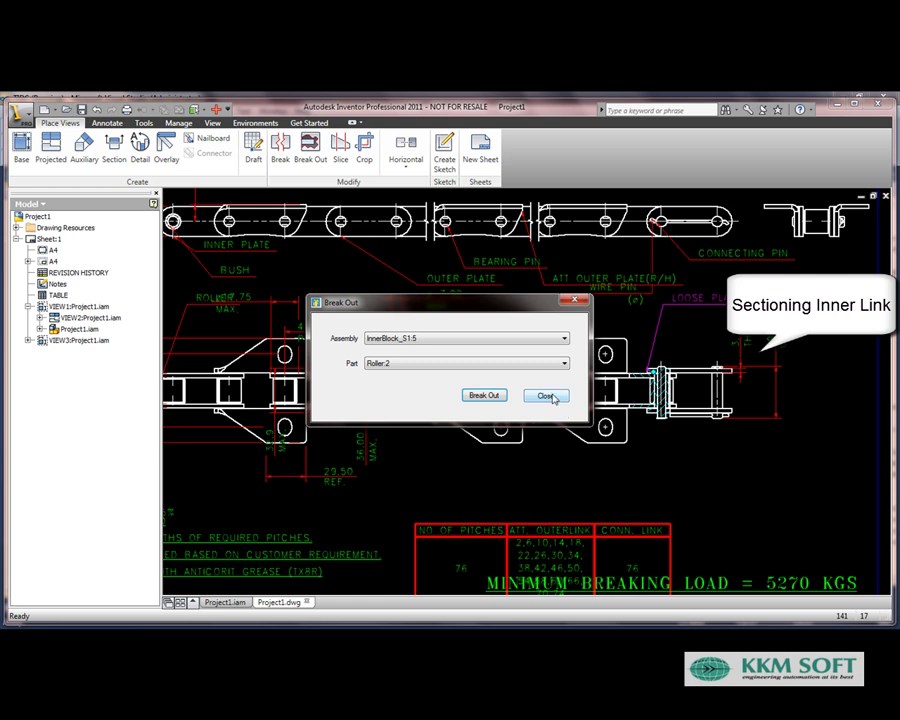
Step: Close the break-out settings and tick the ALL COMPONENTS ARE SS304 note
left_click(548, 396)
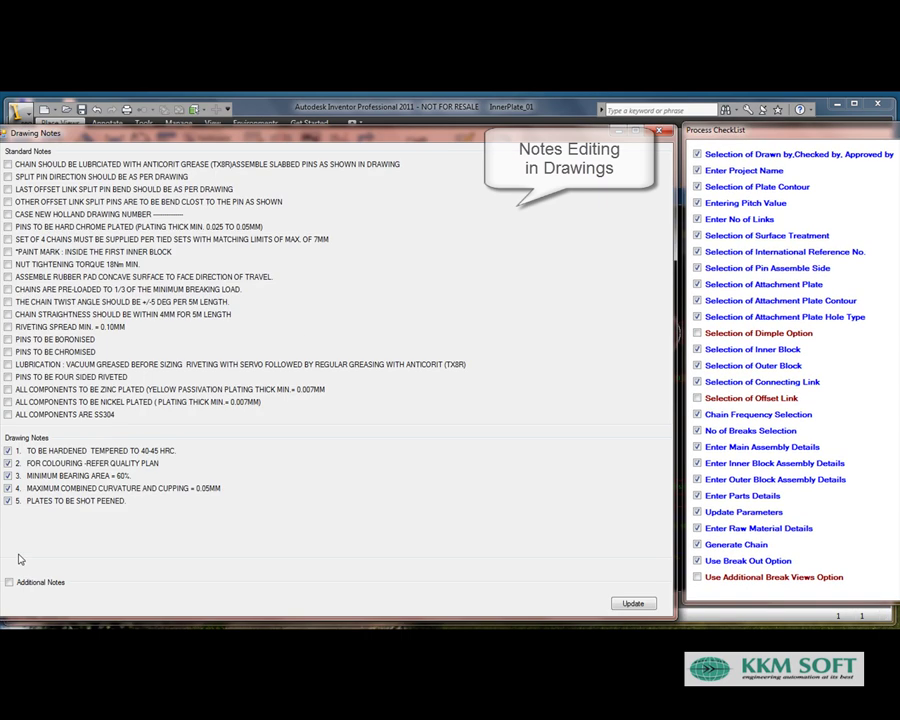
left_click(8, 582)
left_click(8, 582)
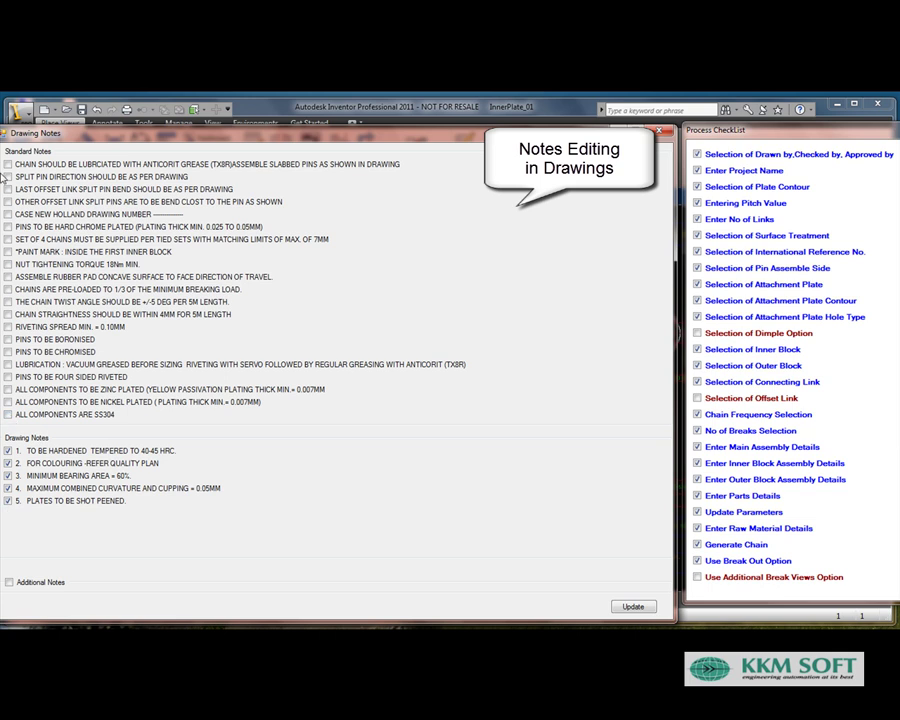
left_click(8, 414)
Step: Add the note 'Additional notes 1' and apply the notes to the drawing
left_click(10, 582)
left_click(51, 596)
type("Additional notes 1")
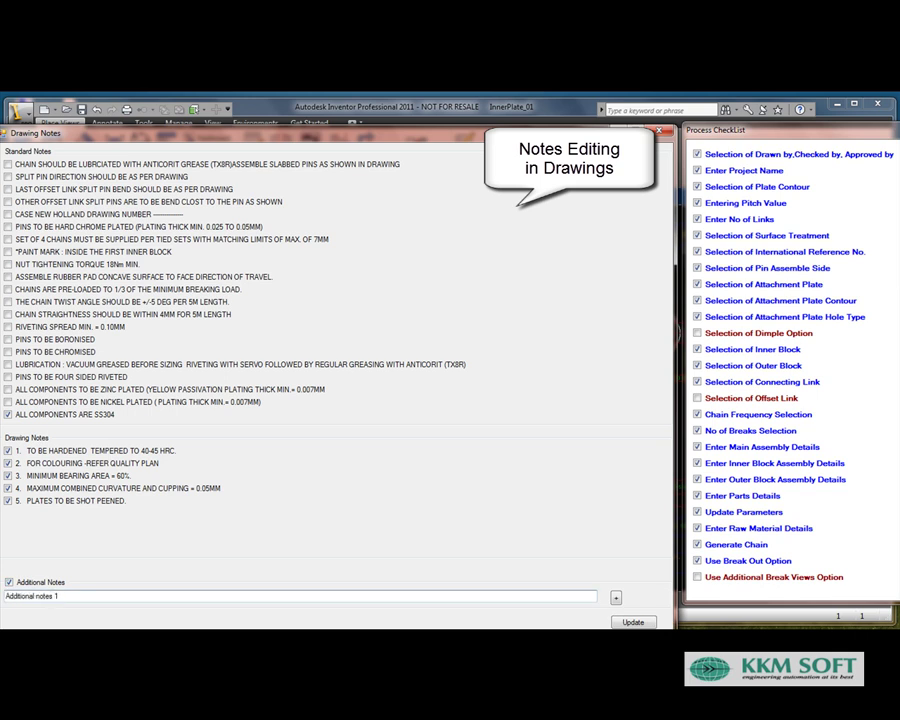
left_click(623, 623)
left_click(474, 403)
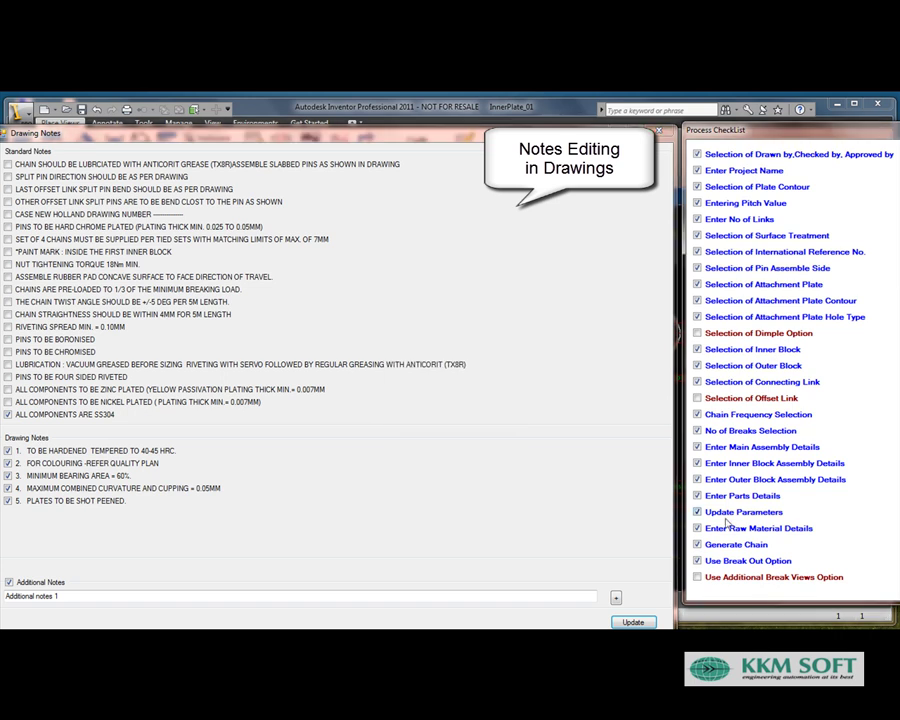